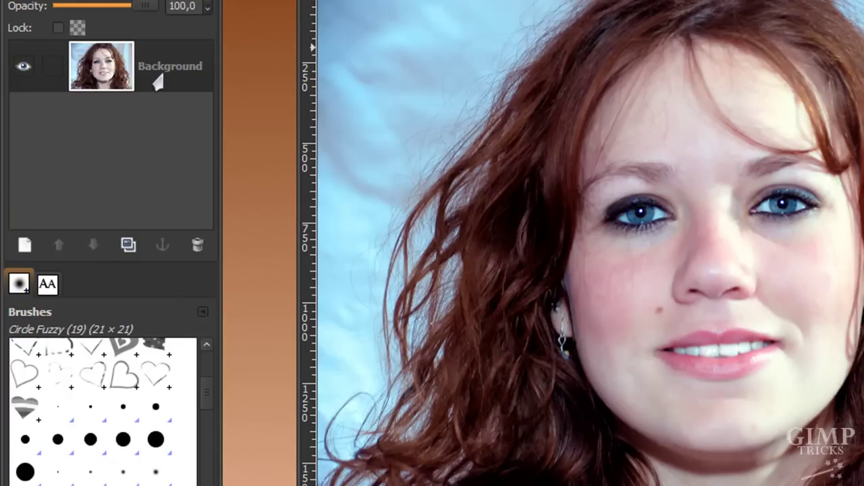
Step: Add an alpha channel to the Background layer and duplicate it as 'Background copy'
right_click(159, 74)
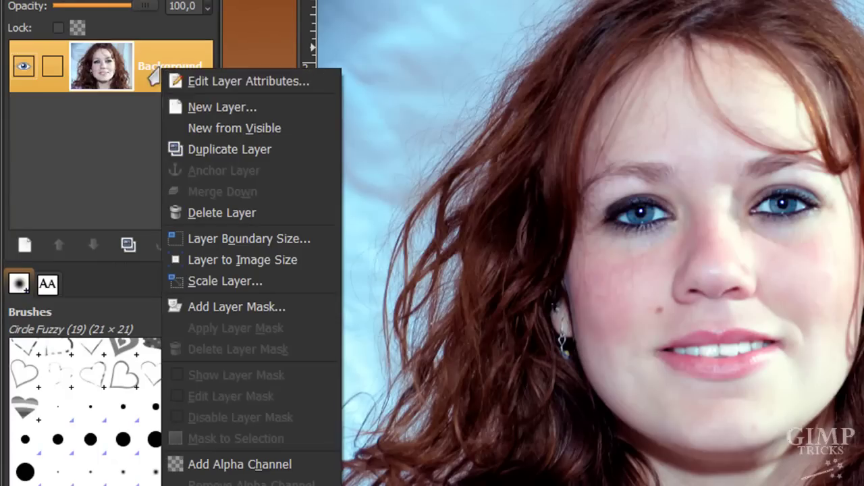
click(241, 465)
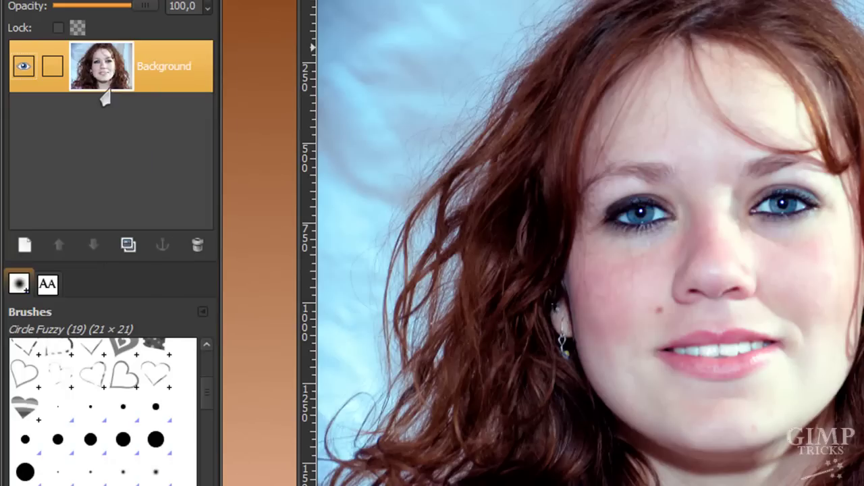
click(120, 248)
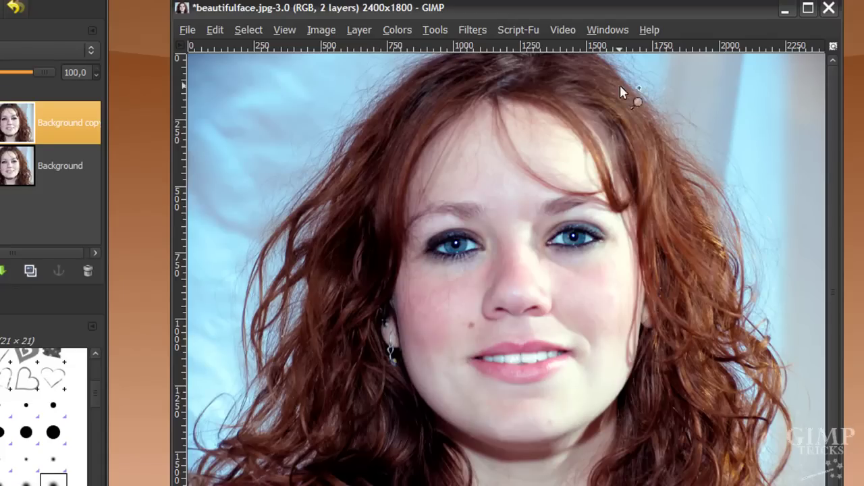
Step: Steepen the copy's Curves by pulling the black and white points inward, then apply
click(392, 32)
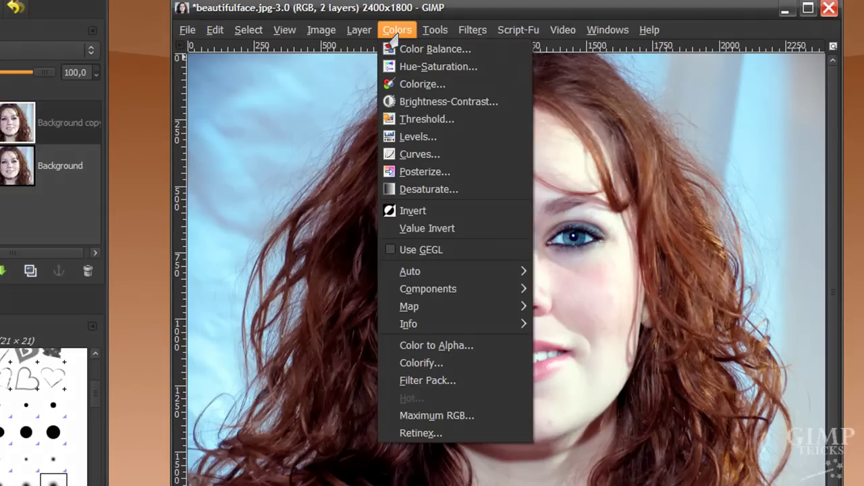
click(420, 155)
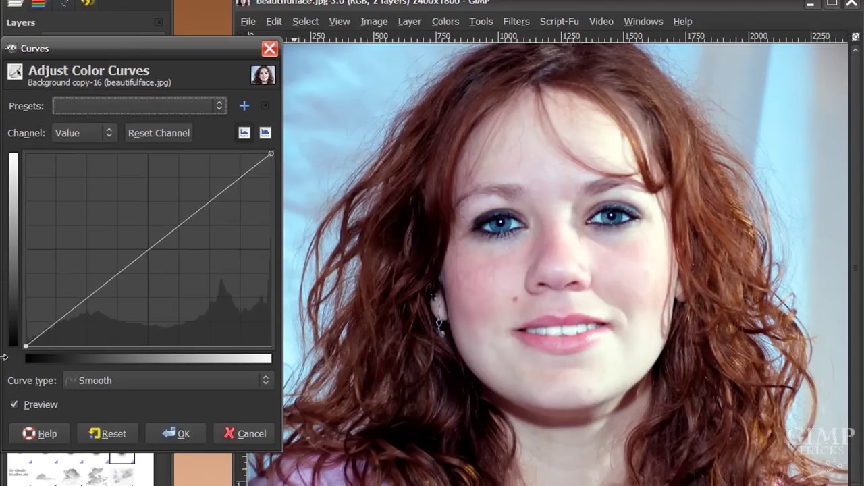
drag(33, 338, 101, 346)
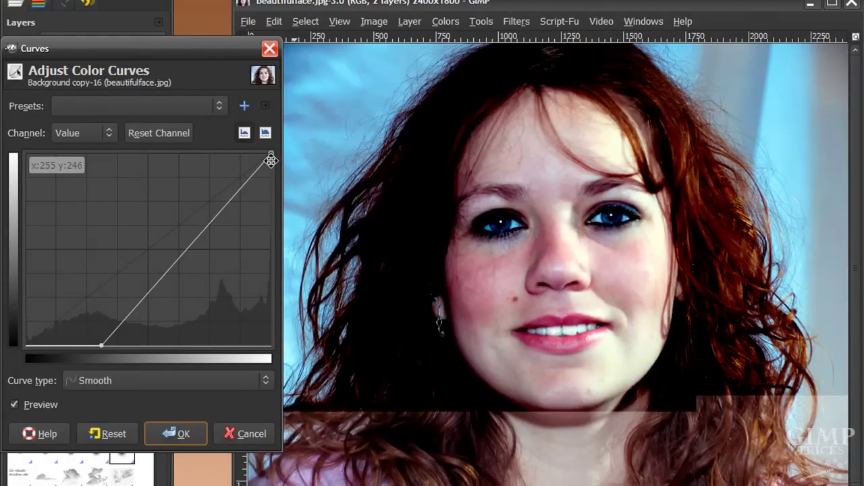
drag(270, 154, 209, 155)
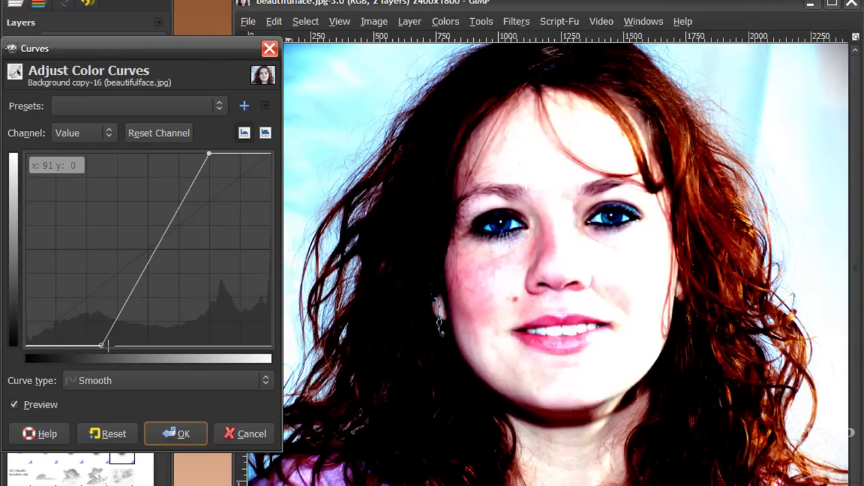
mouse_move(103, 345)
mouse_down()
mouse_move(128, 323)
mouse_move(146, 345)
mouse_move(99, 345)
mouse_up()
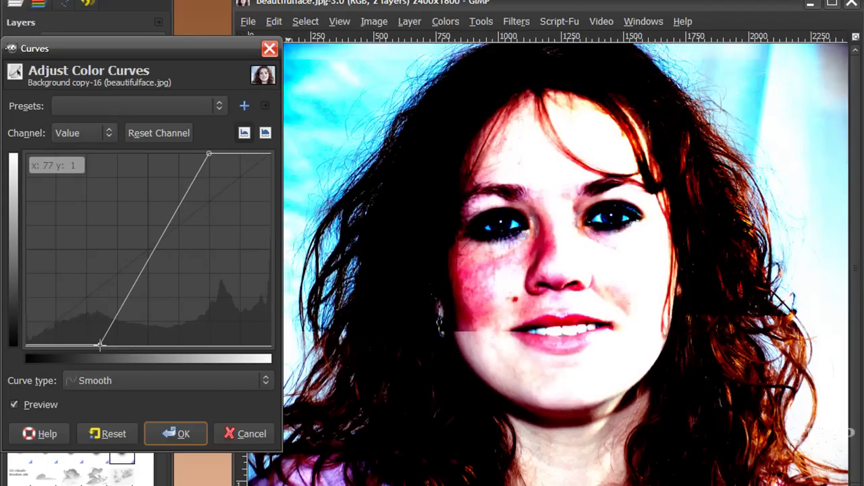
drag(209, 155, 183, 155)
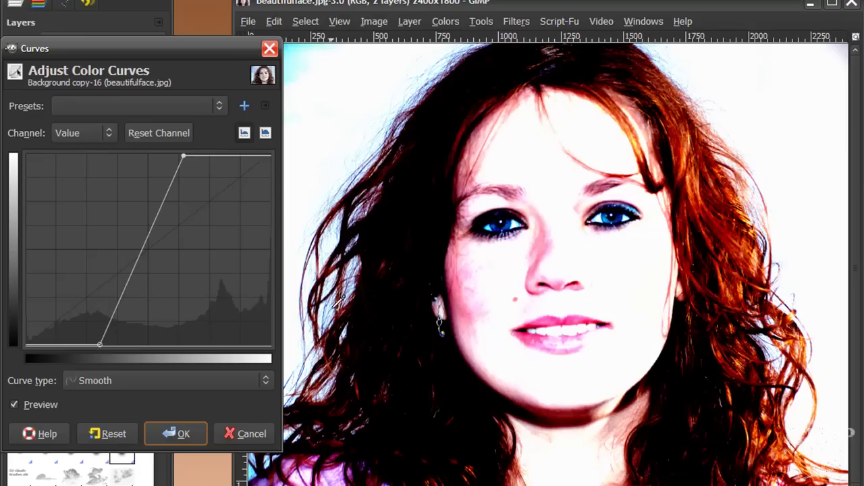
drag(199, 70, 155, 6)
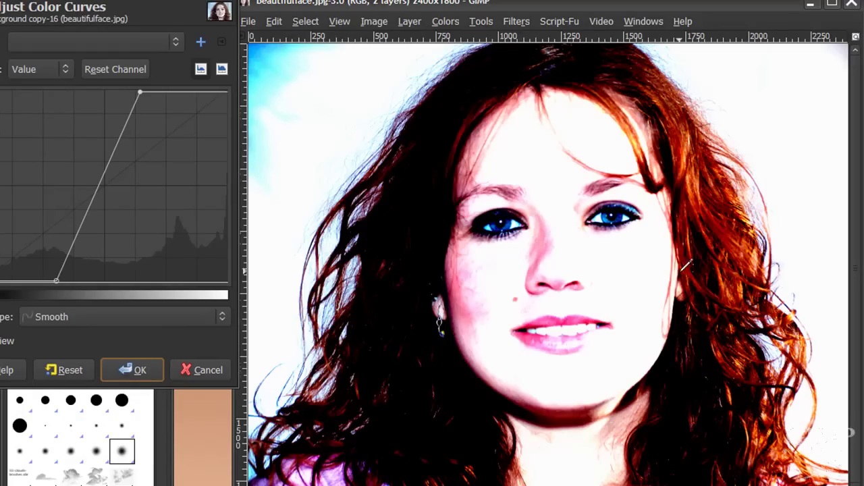
click(137, 371)
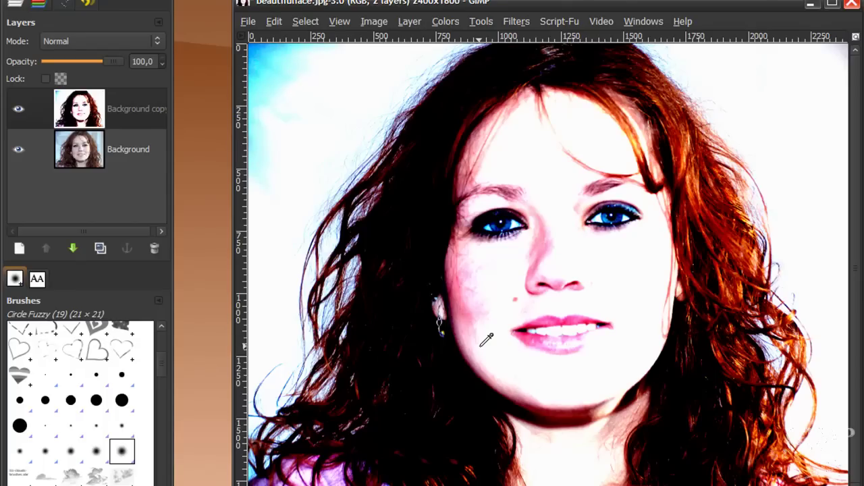
Step: Desaturate the Background copy to black and white using Luminosity mode
click(432, 24)
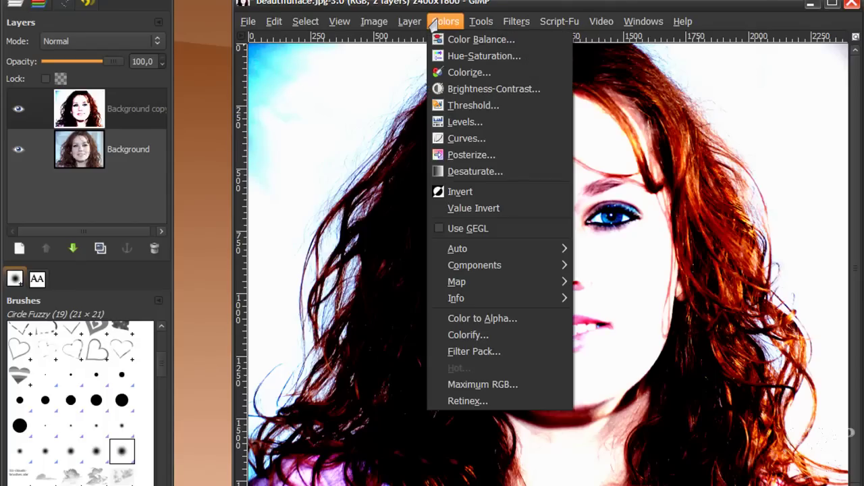
click(471, 173)
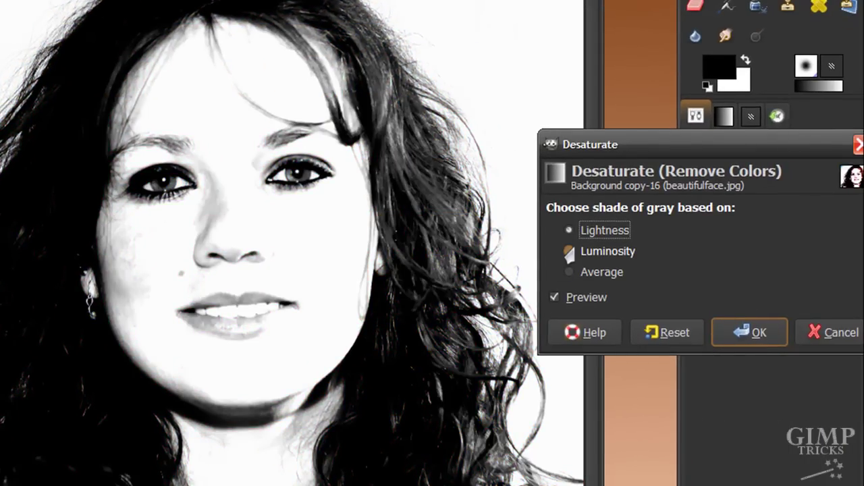
click(569, 251)
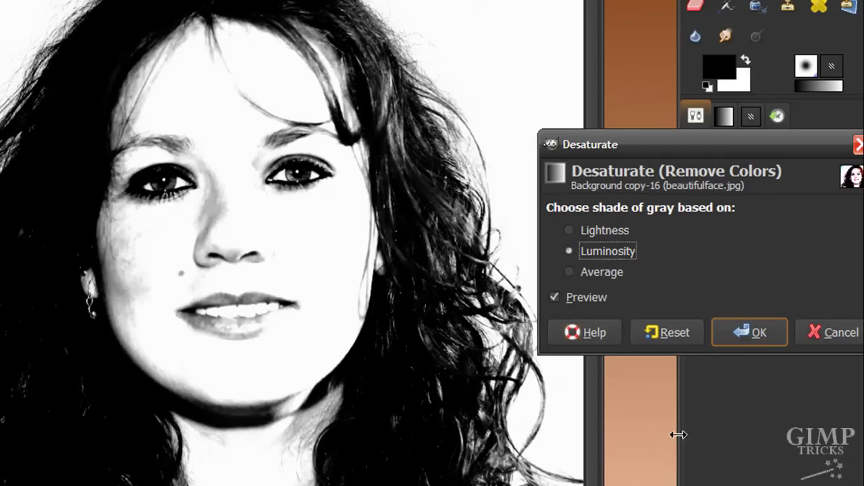
click(741, 334)
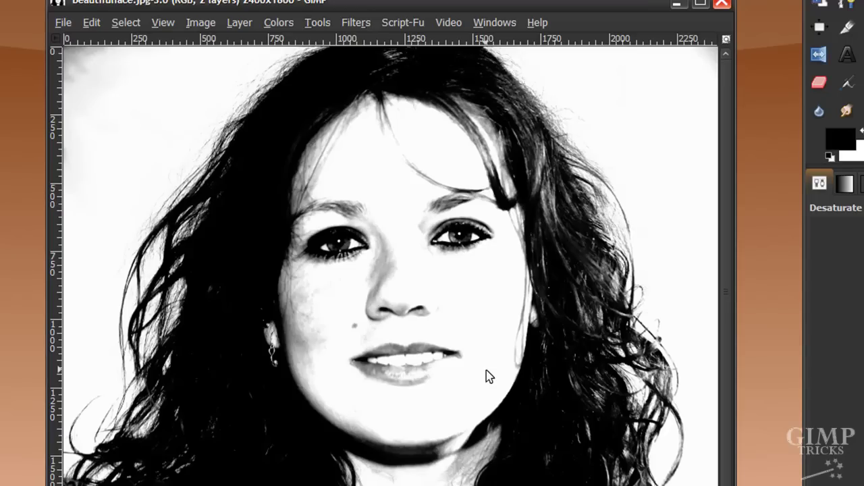
Step: Invert the copy and paint the face white, leaving a white hair silhouette on black
click(278, 23)
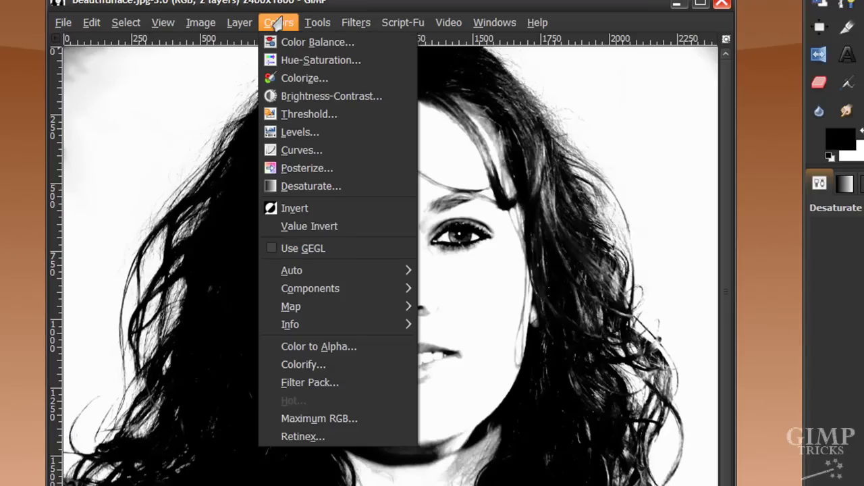
click(336, 209)
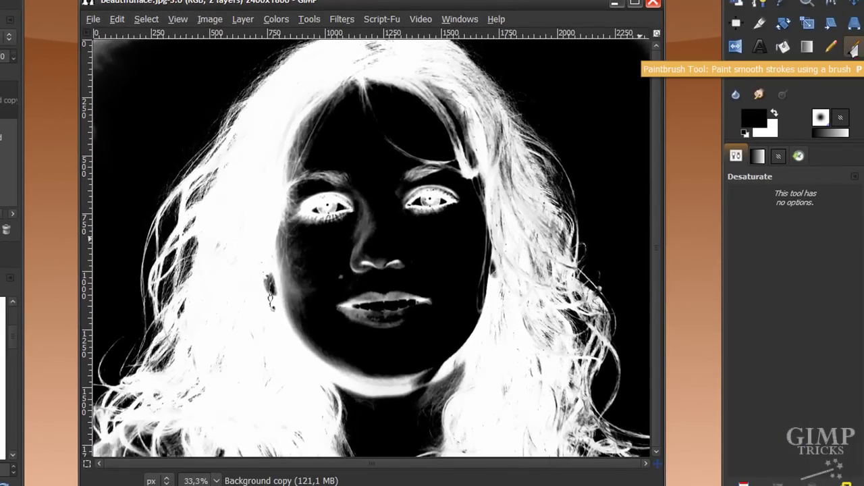
click(852, 49)
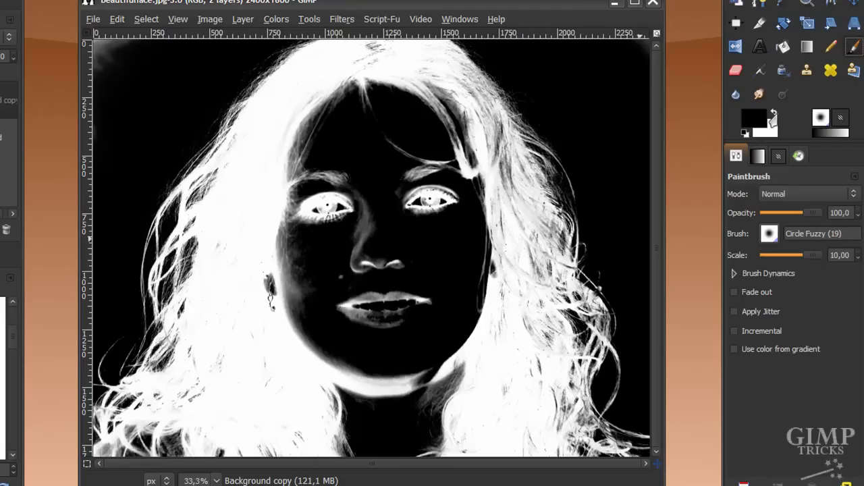
click(774, 113)
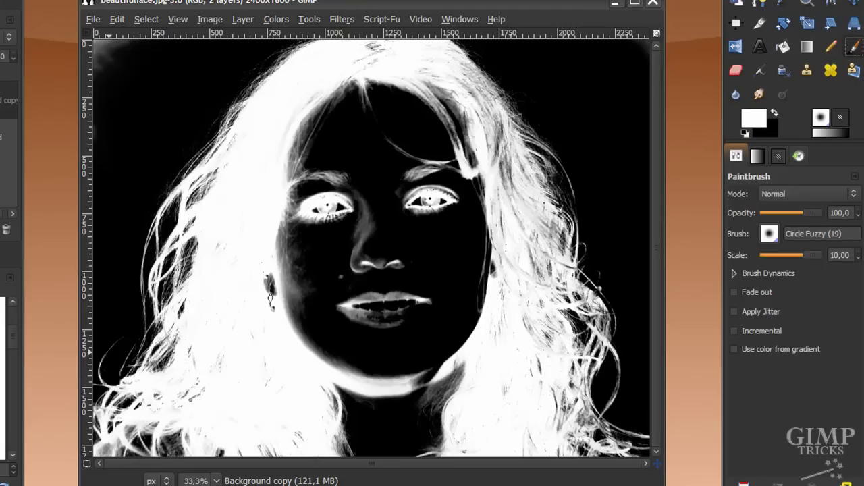
mouse_move(369, 79)
mouse_down()
mouse_move(326, 118)
mouse_move(302, 199)
mouse_move(308, 177)
mouse_move(310, 356)
mouse_move(326, 399)
mouse_move(364, 382)
mouse_move(377, 338)
mouse_move(376, 176)
mouse_move(341, 176)
mouse_move(380, 122)
mouse_move(402, 139)
mouse_move(428, 231)
mouse_move(467, 196)
mouse_move(347, 160)
mouse_move(343, 125)
mouse_move(282, 154)
mouse_move(301, 106)
mouse_move(280, 366)
mouse_move(291, 293)
mouse_move(360, 436)
mouse_move(393, 441)
mouse_move(422, 419)
mouse_move(446, 218)
mouse_move(468, 218)
mouse_move(487, 310)
mouse_move(489, 220)
mouse_move(479, 343)
mouse_move(457, 382)
mouse_move(429, 396)
mouse_move(498, 388)
mouse_up()
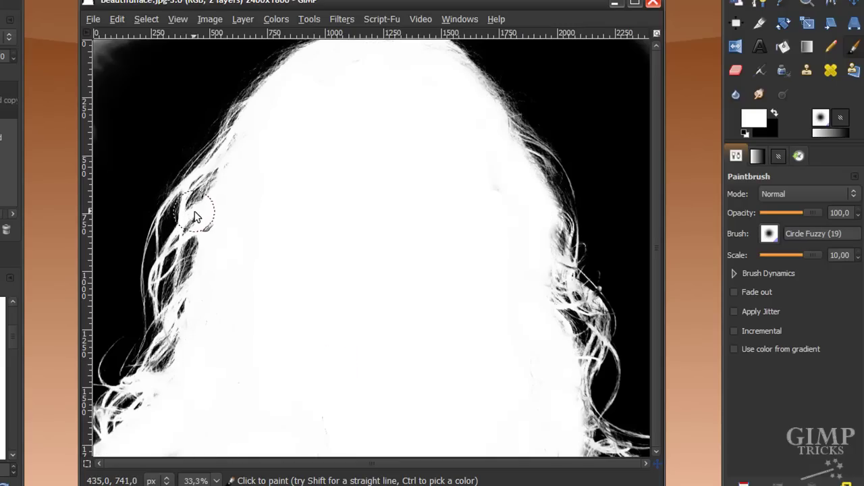
click(101, 51)
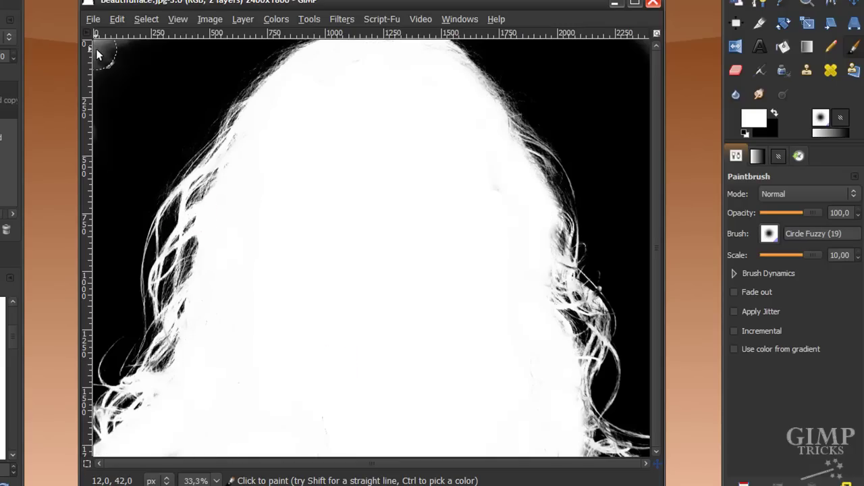
click(775, 117)
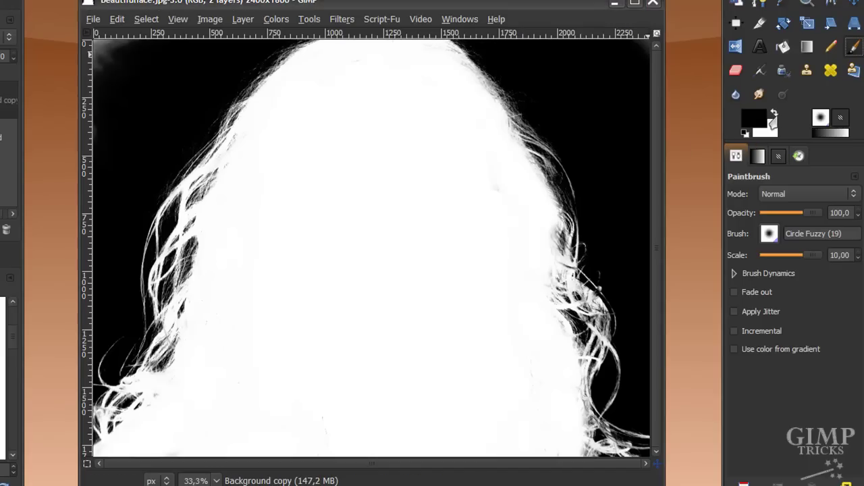
key(m)
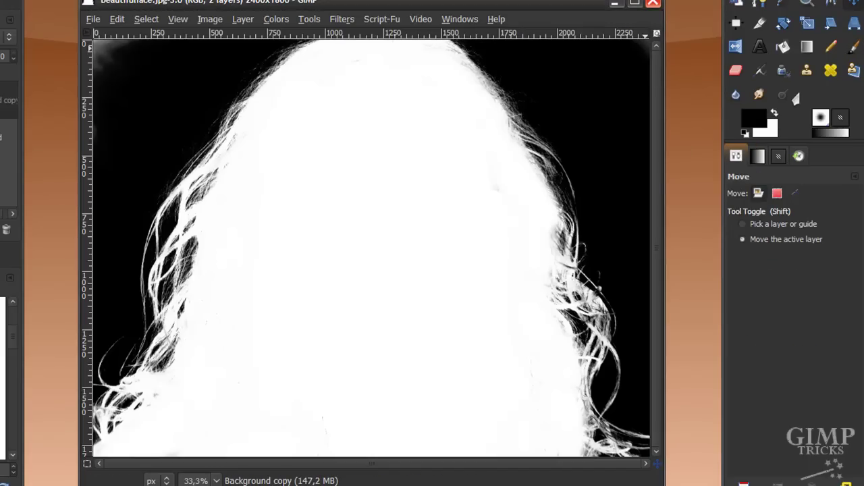
click(853, 46)
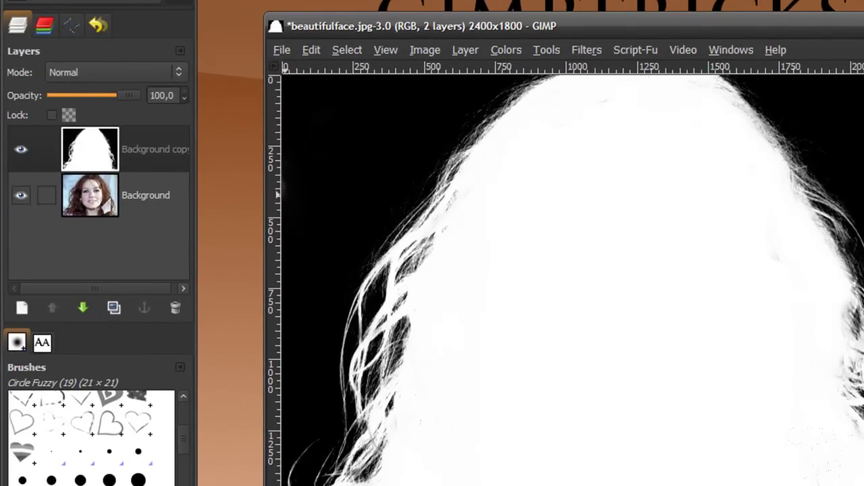
Step: Give the original Background layer a White (full opacity) layer mask
click(82, 157)
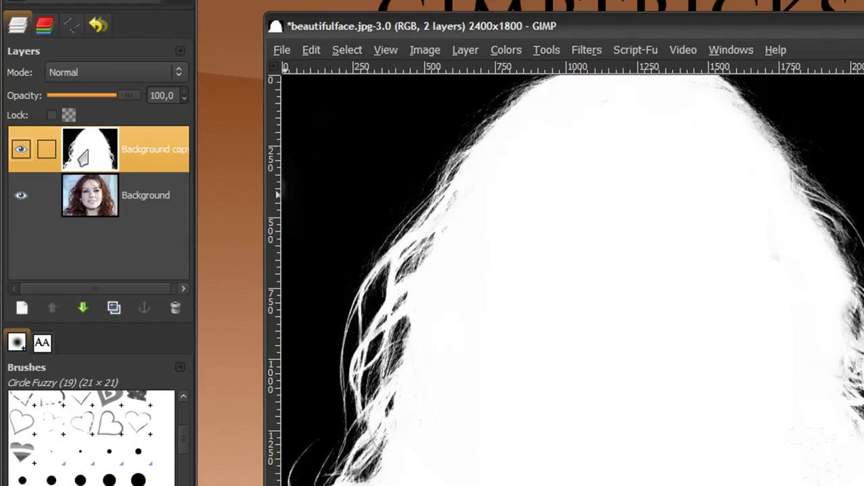
click(135, 200)
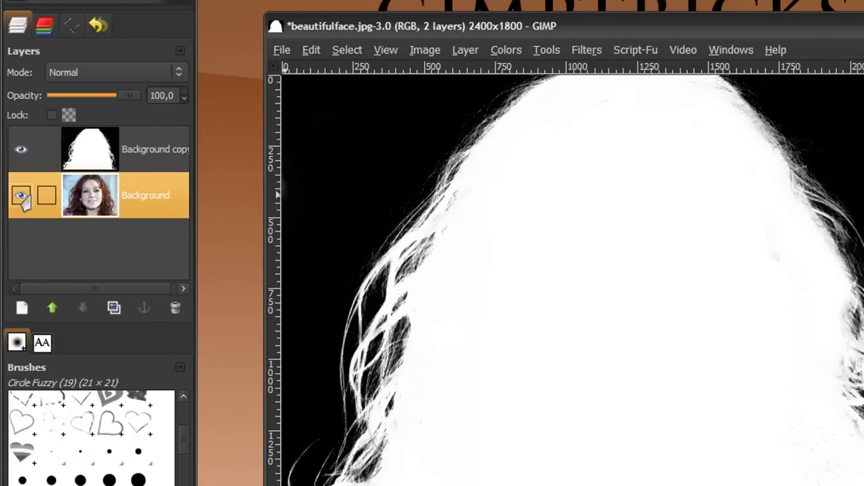
right_click(125, 198)
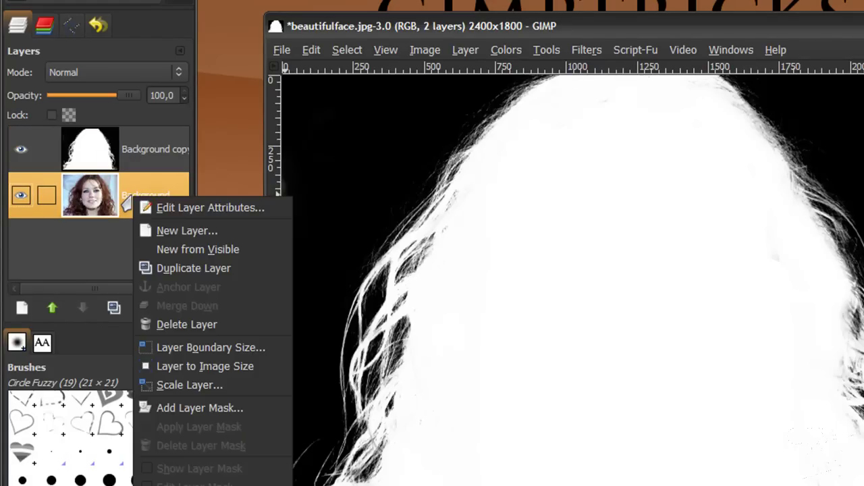
click(215, 411)
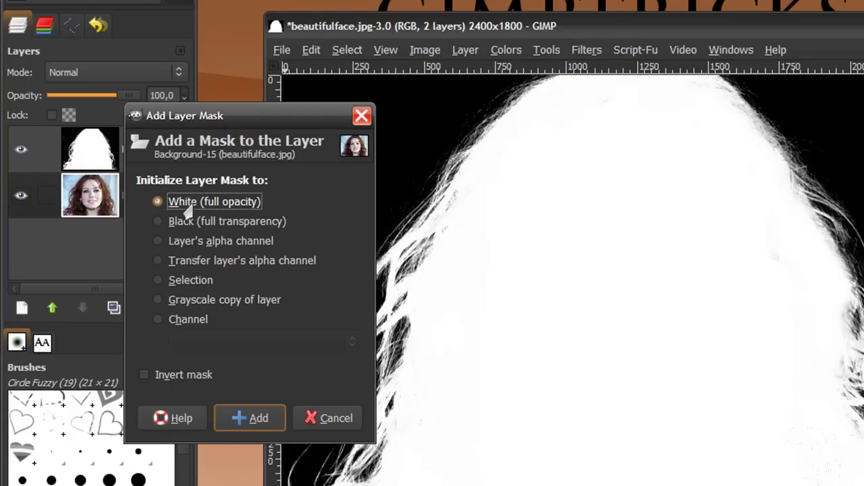
click(247, 424)
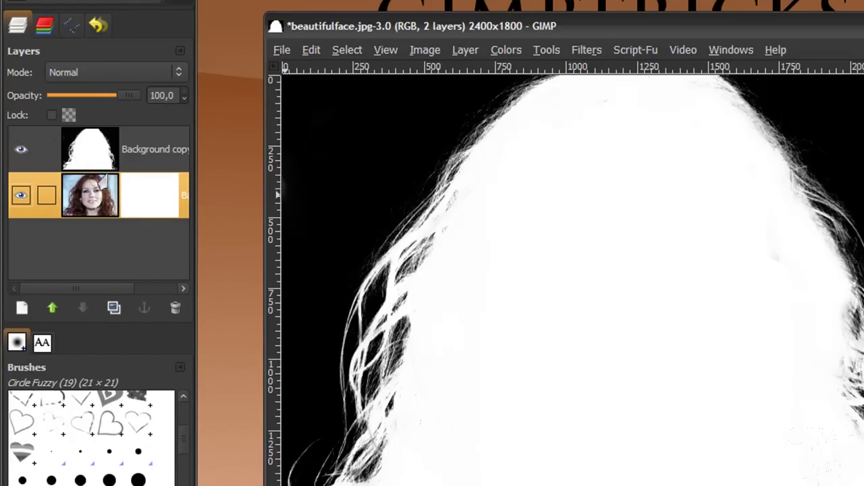
drag(102, 181, 125, 192)
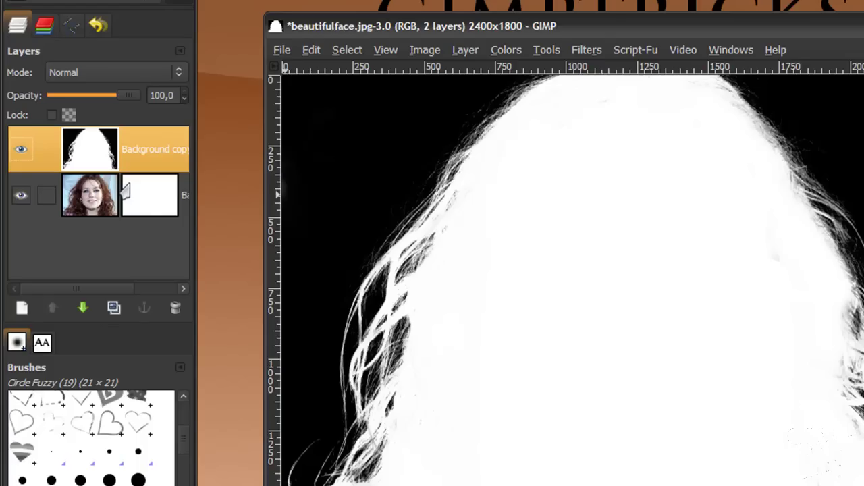
Step: Cut the black-and-white Background copy layer out of the image
click(141, 203)
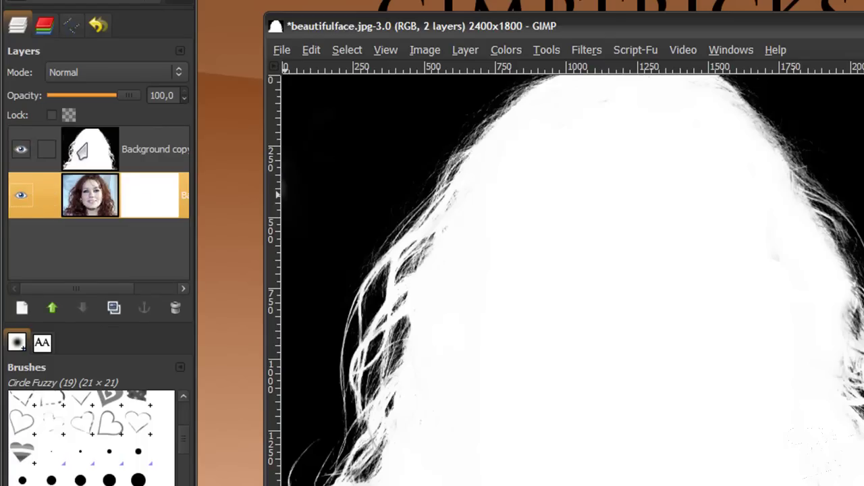
click(80, 150)
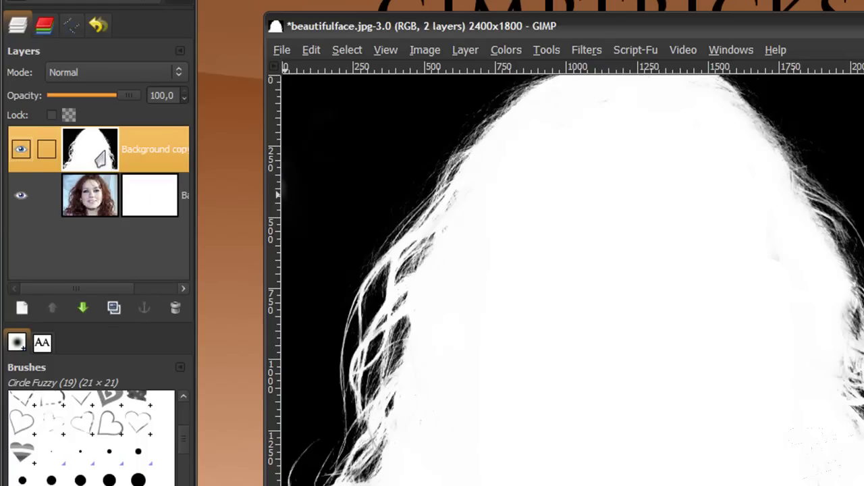
click(305, 58)
click(354, 152)
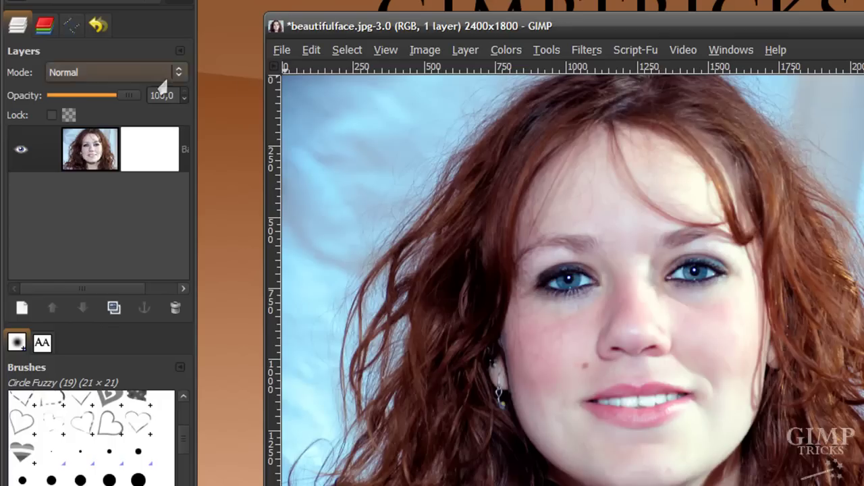
Step: Paste the hair map into the Background layer mask and anchor it
click(161, 157)
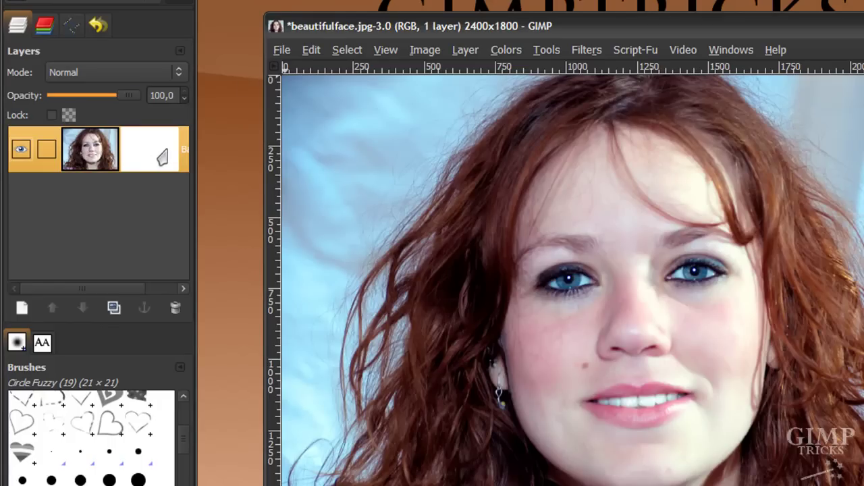
click(308, 52)
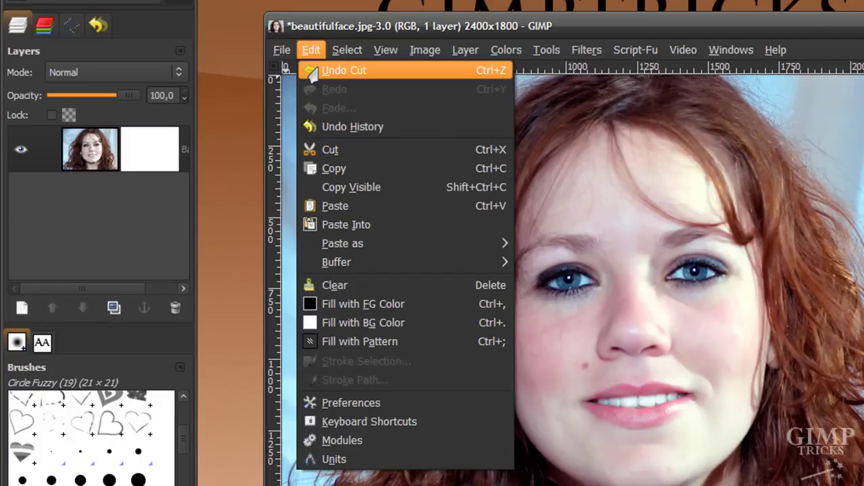
click(349, 213)
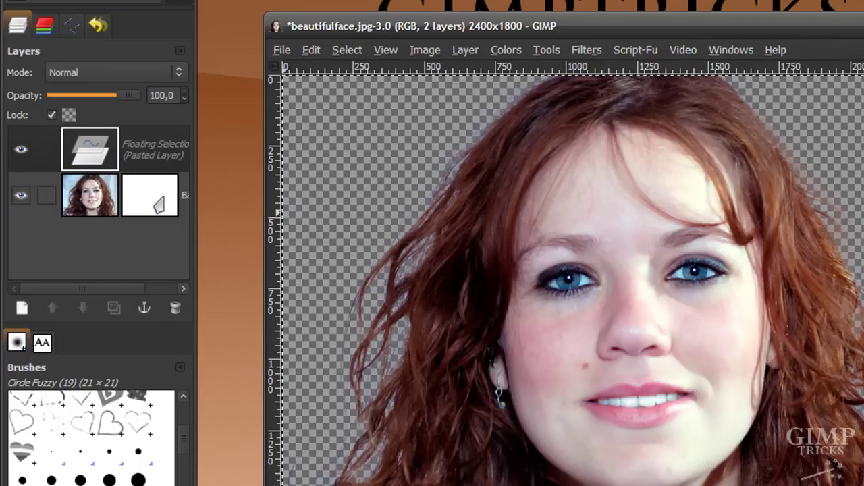
click(142, 311)
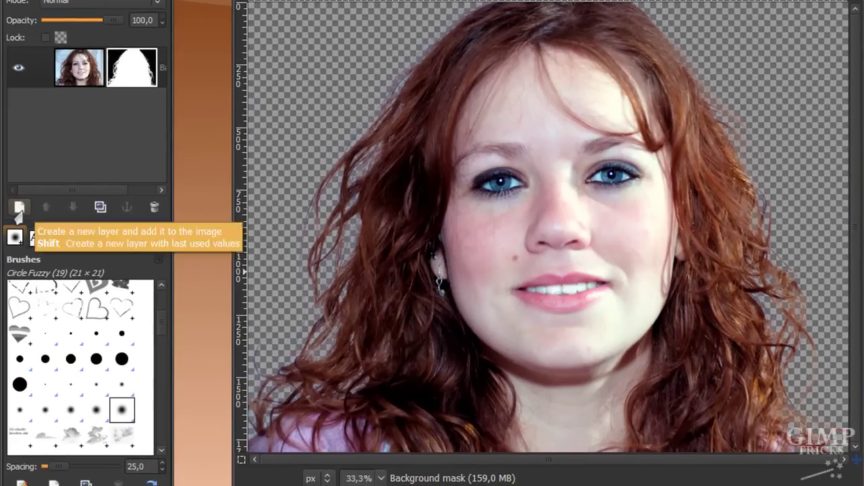
Step: Add a new layer below the portrait, bucket-fill it black, and zoom into the upper-left hair
click(19, 209)
click(128, 161)
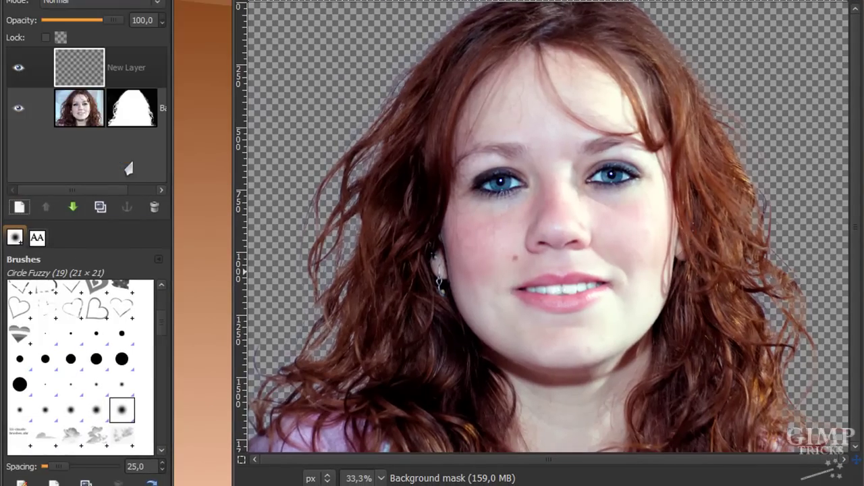
click(73, 207)
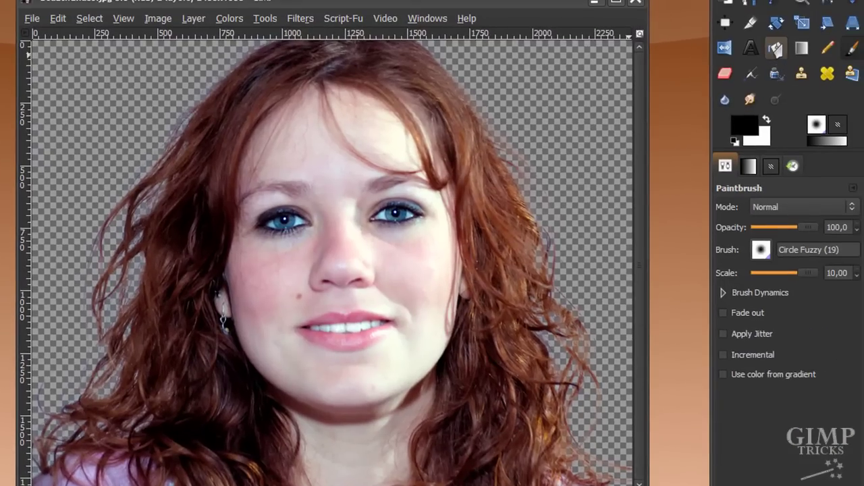
click(835, 38)
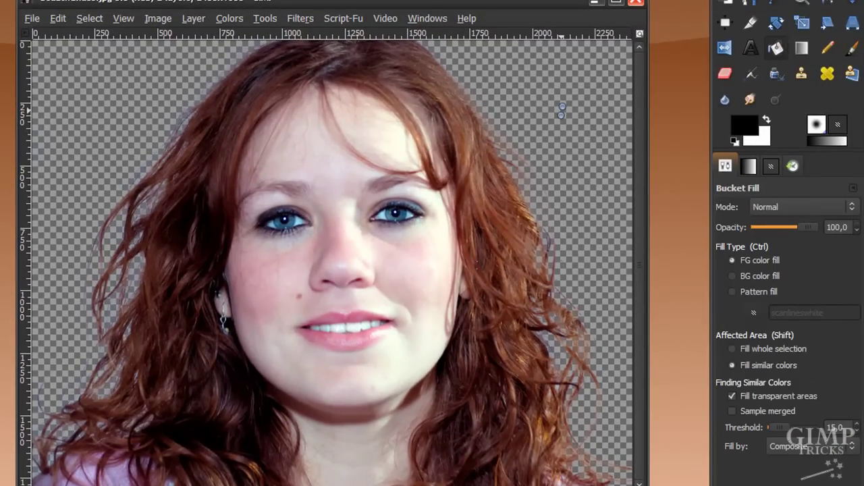
click(562, 110)
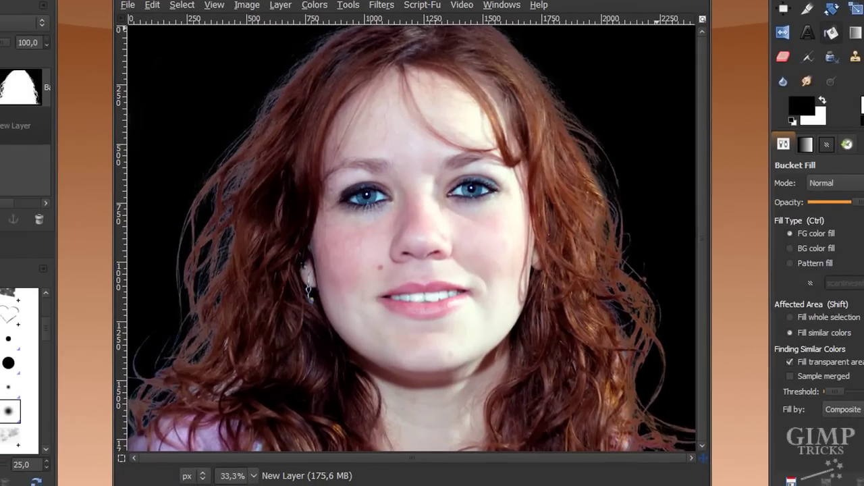
key(z)
drag(164, 126, 263, 309)
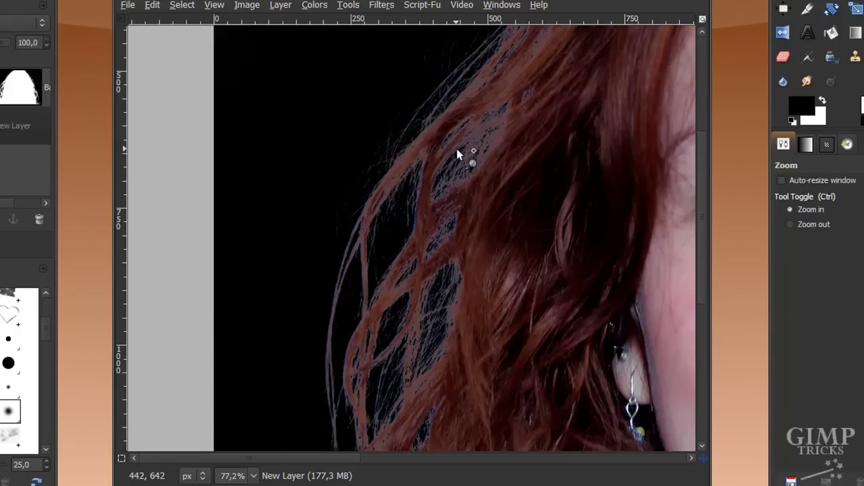
Step: Set the zoom to 33,3% to show the whole portrait
click(250, 476)
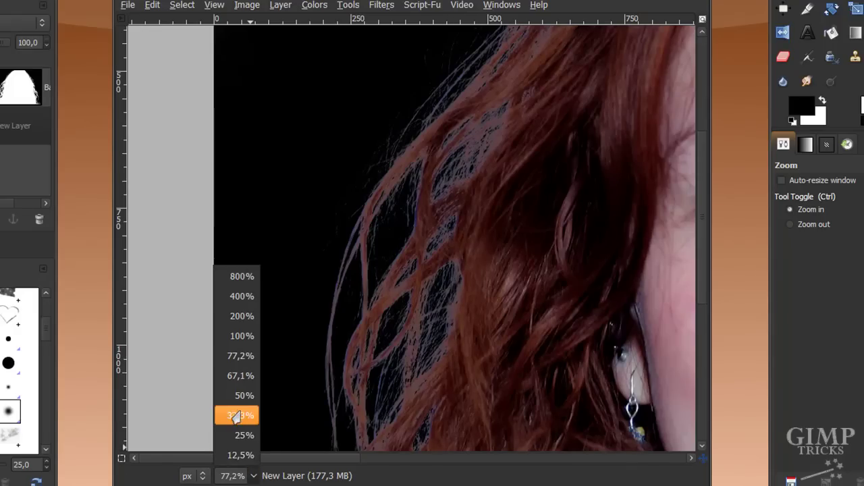
click(233, 416)
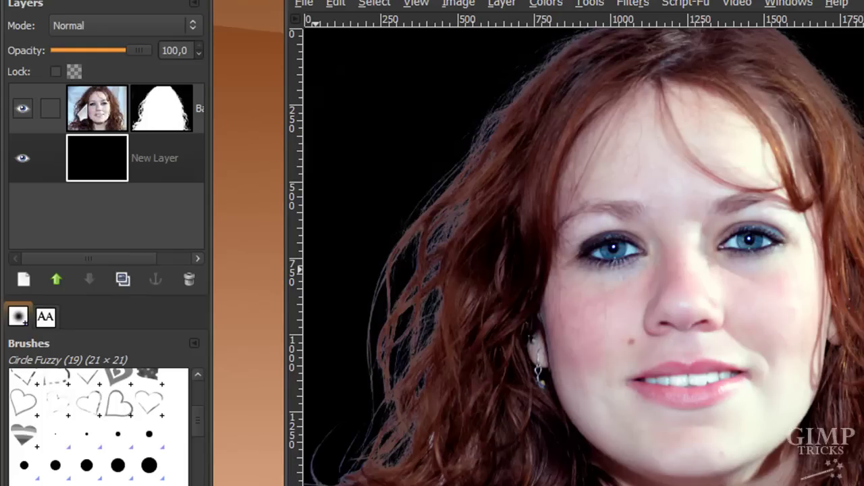
Step: Target the portrait image and clone nearby hair over the pale left hair edge
click(87, 106)
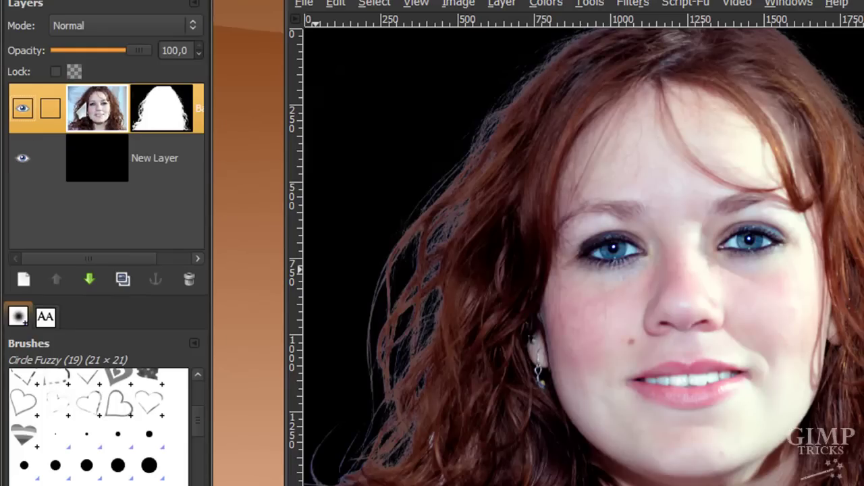
click(86, 127)
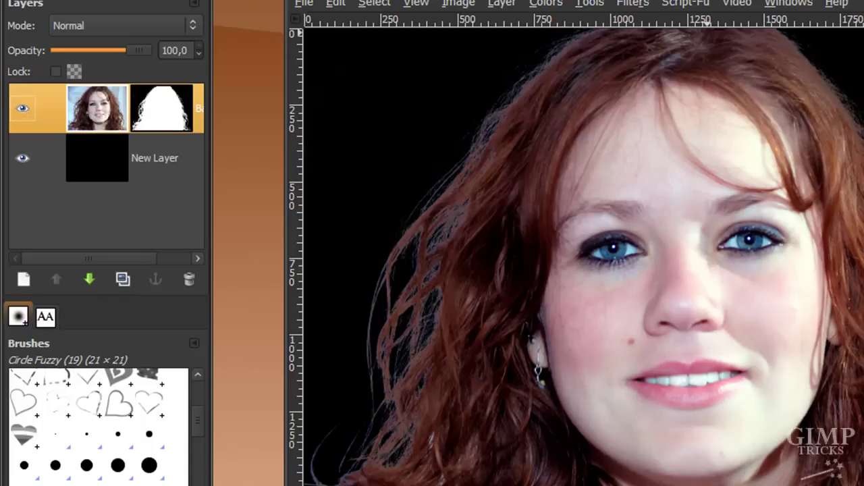
ctrl+click(531, 161)
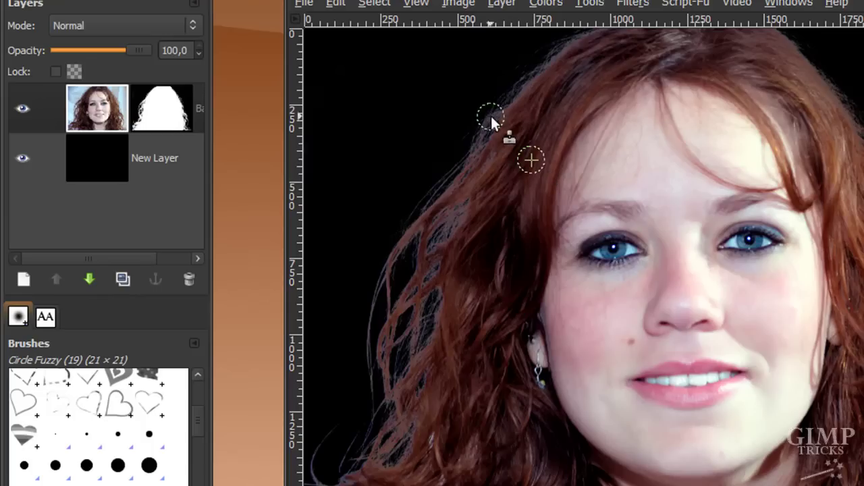
mouse_move(495, 112)
mouse_down()
mouse_move(465, 169)
mouse_move(503, 147)
mouse_move(480, 178)
mouse_move(443, 290)
mouse_up()
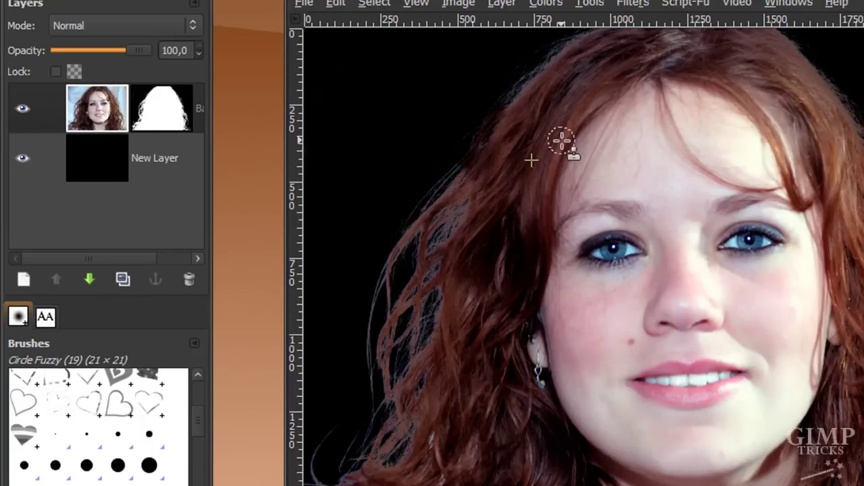
drag(513, 114, 466, 166)
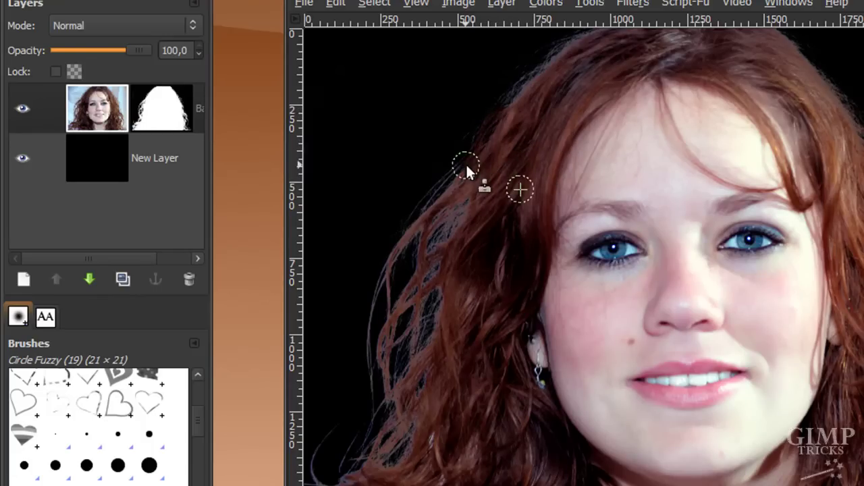
ctrl+click(523, 184)
mouse_move(449, 198)
mouse_down()
mouse_move(416, 225)
mouse_move(487, 187)
mouse_move(433, 232)
mouse_move(469, 216)
mouse_move(432, 263)
mouse_move(448, 233)
mouse_move(415, 248)
mouse_move(460, 225)
mouse_move(417, 269)
mouse_up()
Step: Clone more hair over the lower left strands and along the top of the head
ctrl+click(550, 149)
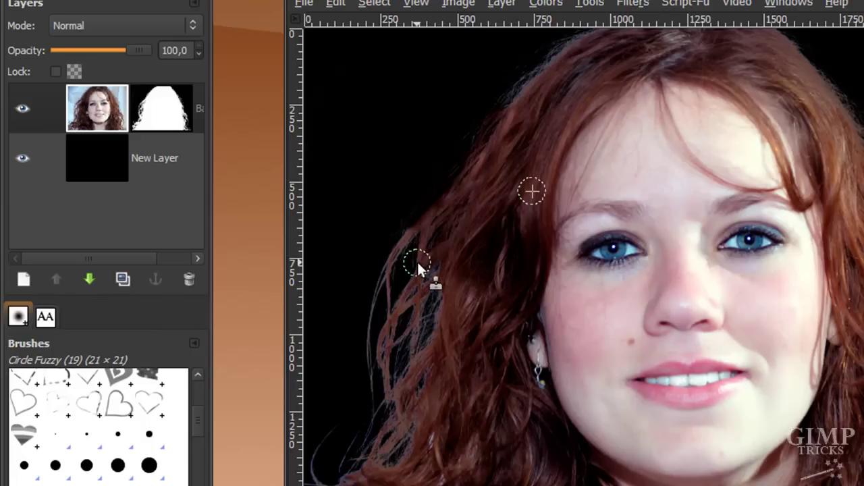
mouse_move(414, 236)
mouse_down()
mouse_move(377, 276)
mouse_move(368, 378)
mouse_up()
mouse_move(420, 231)
mouse_down()
mouse_move(380, 293)
mouse_move(397, 316)
mouse_up()
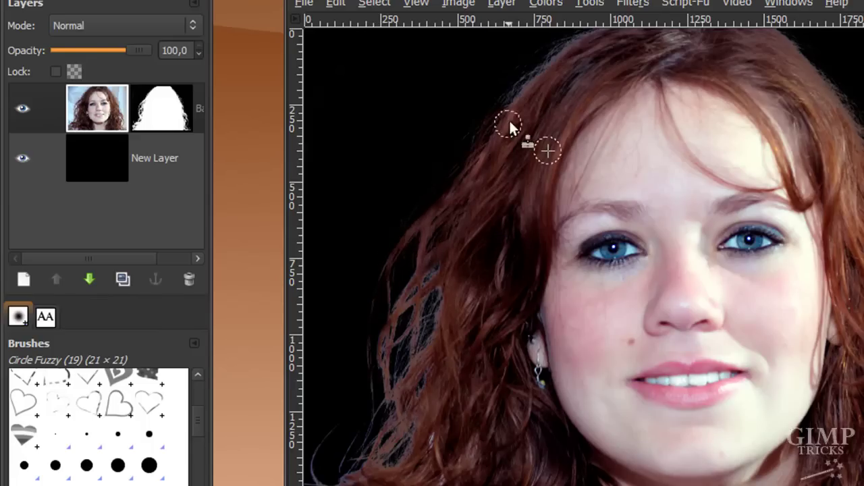
ctrl+click(538, 106)
mouse_move(556, 129)
mouse_down()
mouse_move(567, 53)
mouse_move(487, 126)
mouse_up()
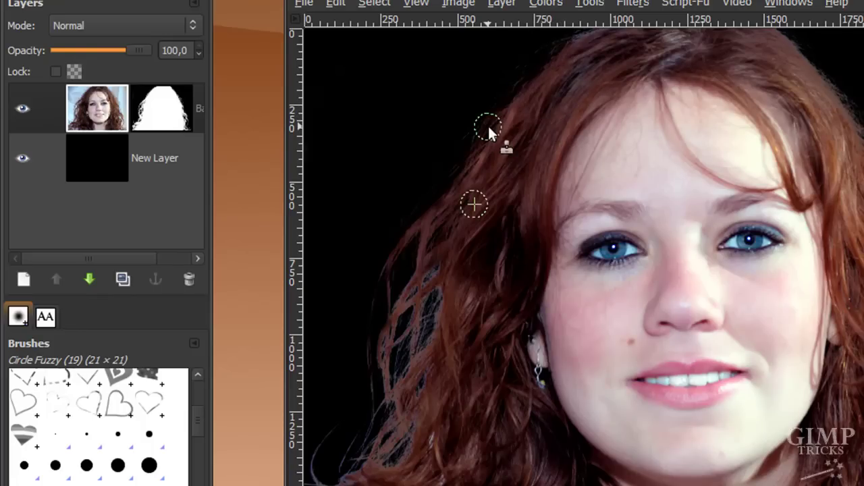
ctrl+click(554, 125)
drag(592, 42, 551, 52)
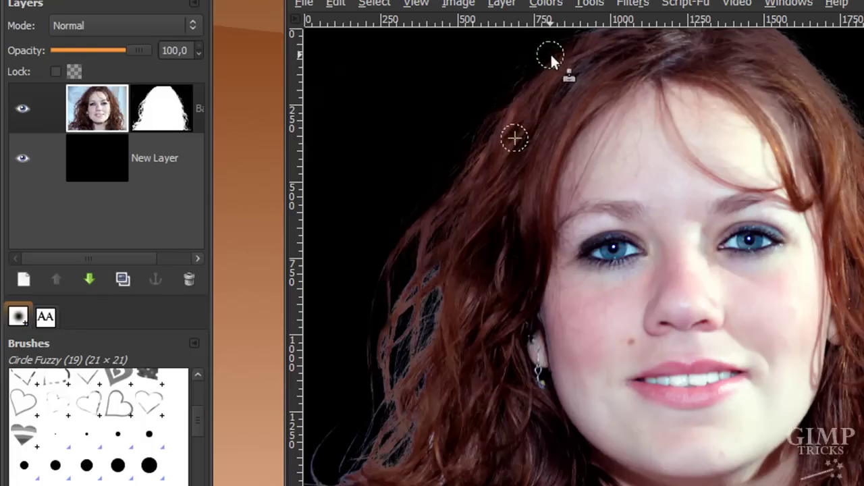
ctrl+click(605, 65)
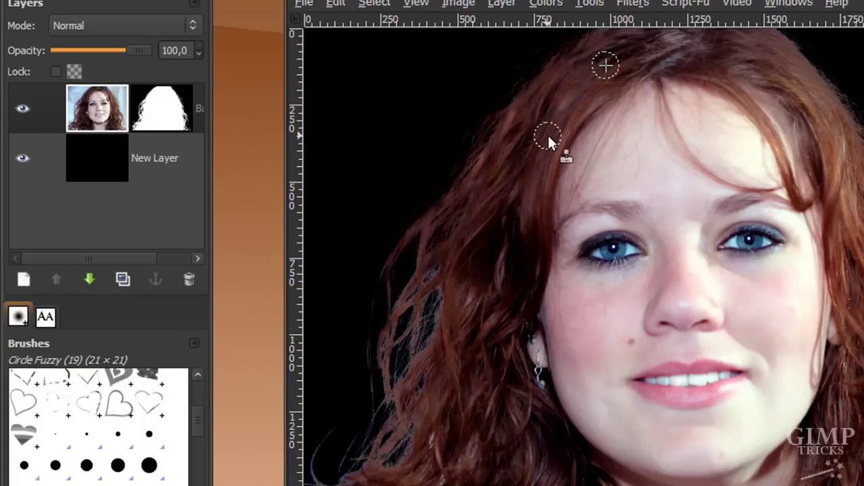
key(ctrl+z)
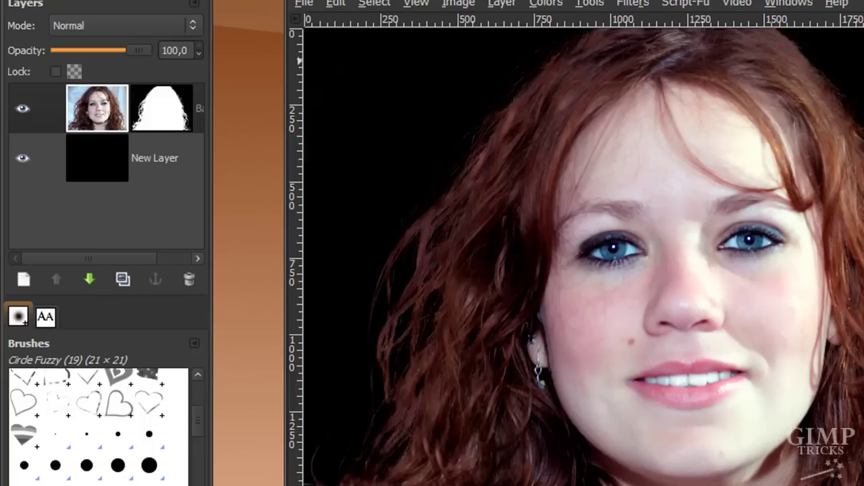
drag(358, 147, 487, 403)
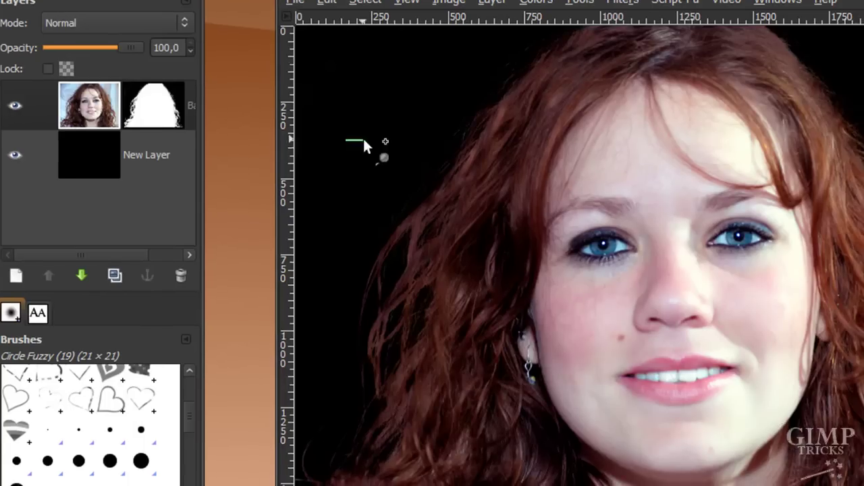
drag(391, 362, 380, 373)
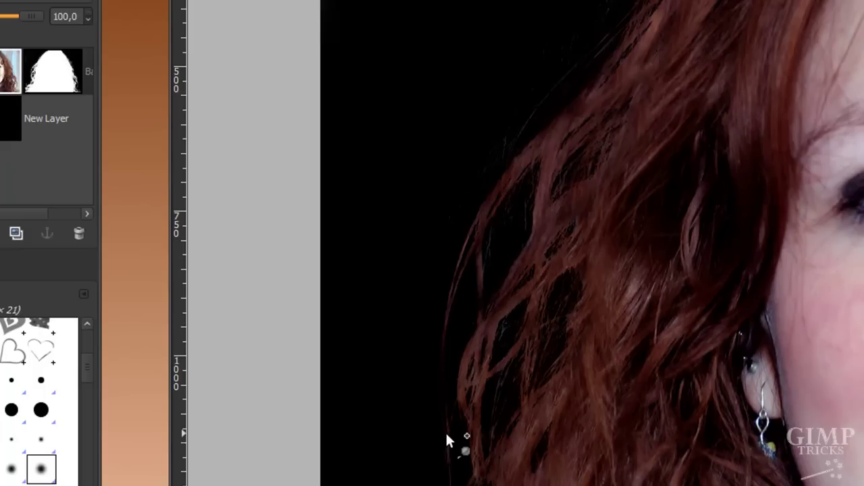
scroll(583, 283, up, 3)
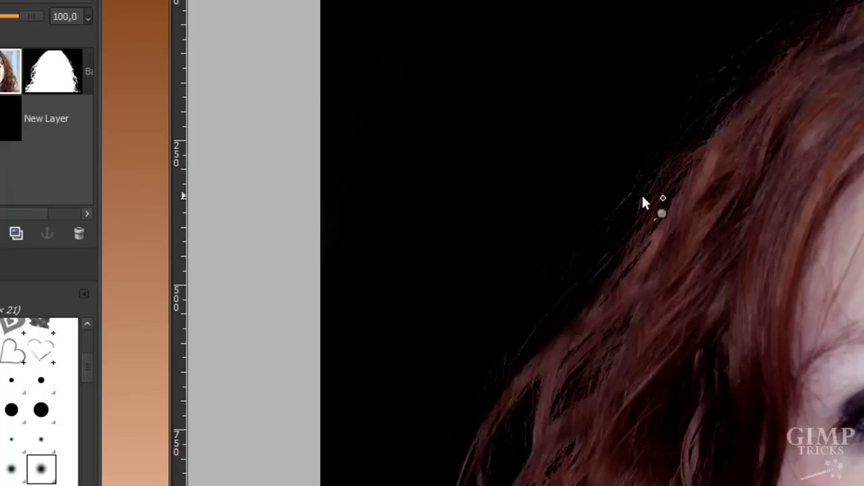
click(322, 483)
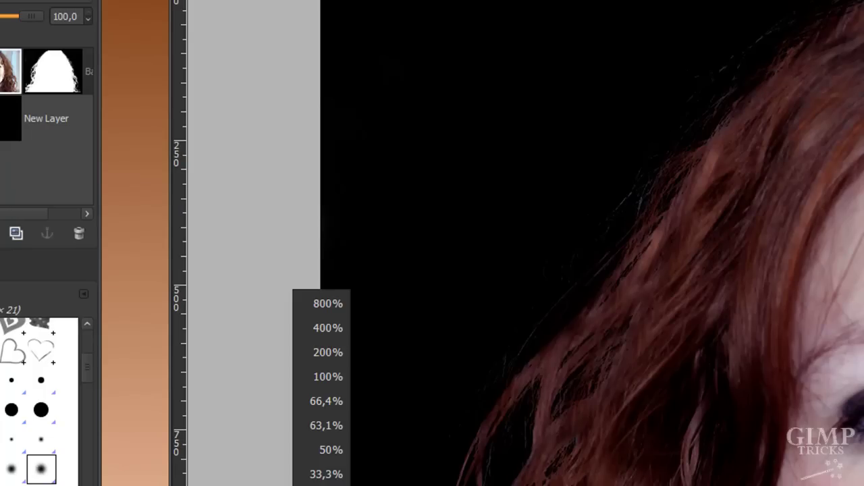
click(327, 474)
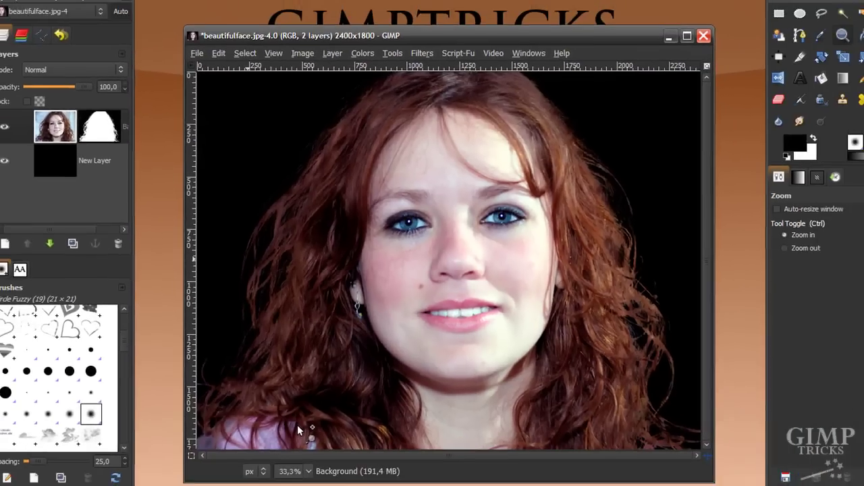